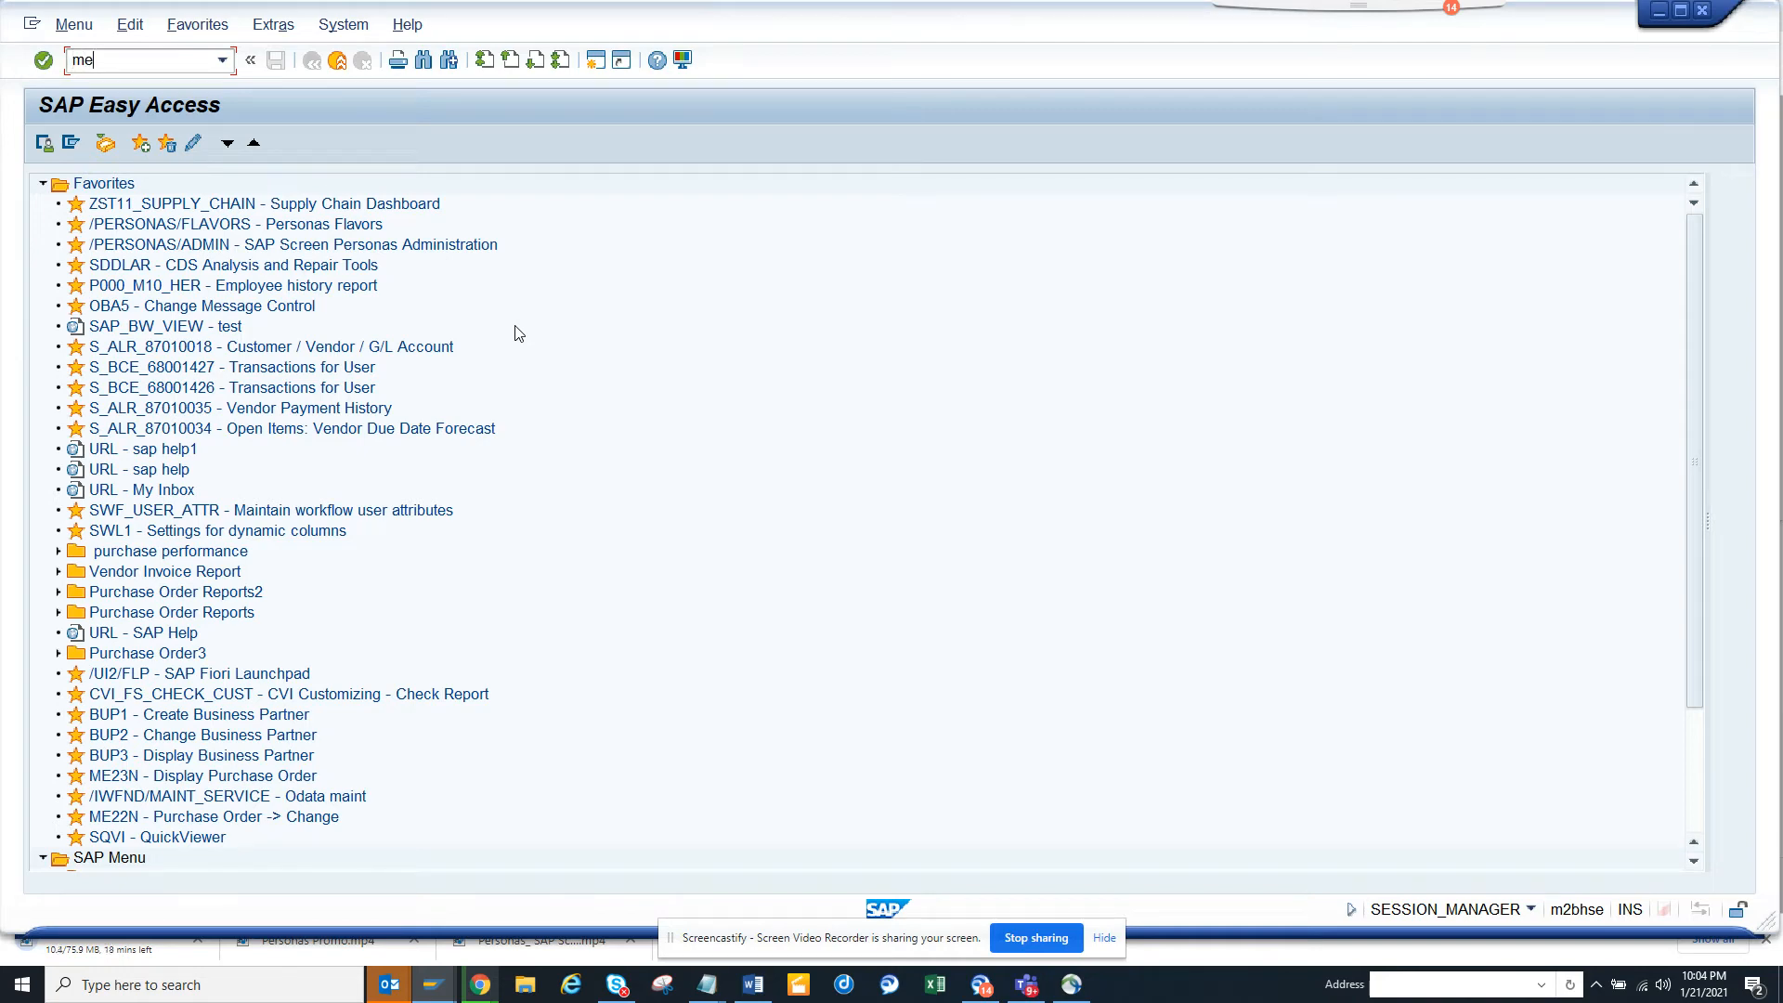
text(5a)
Start transaction ME5A to reach the purchase requisition list selection screen.
key(Return)
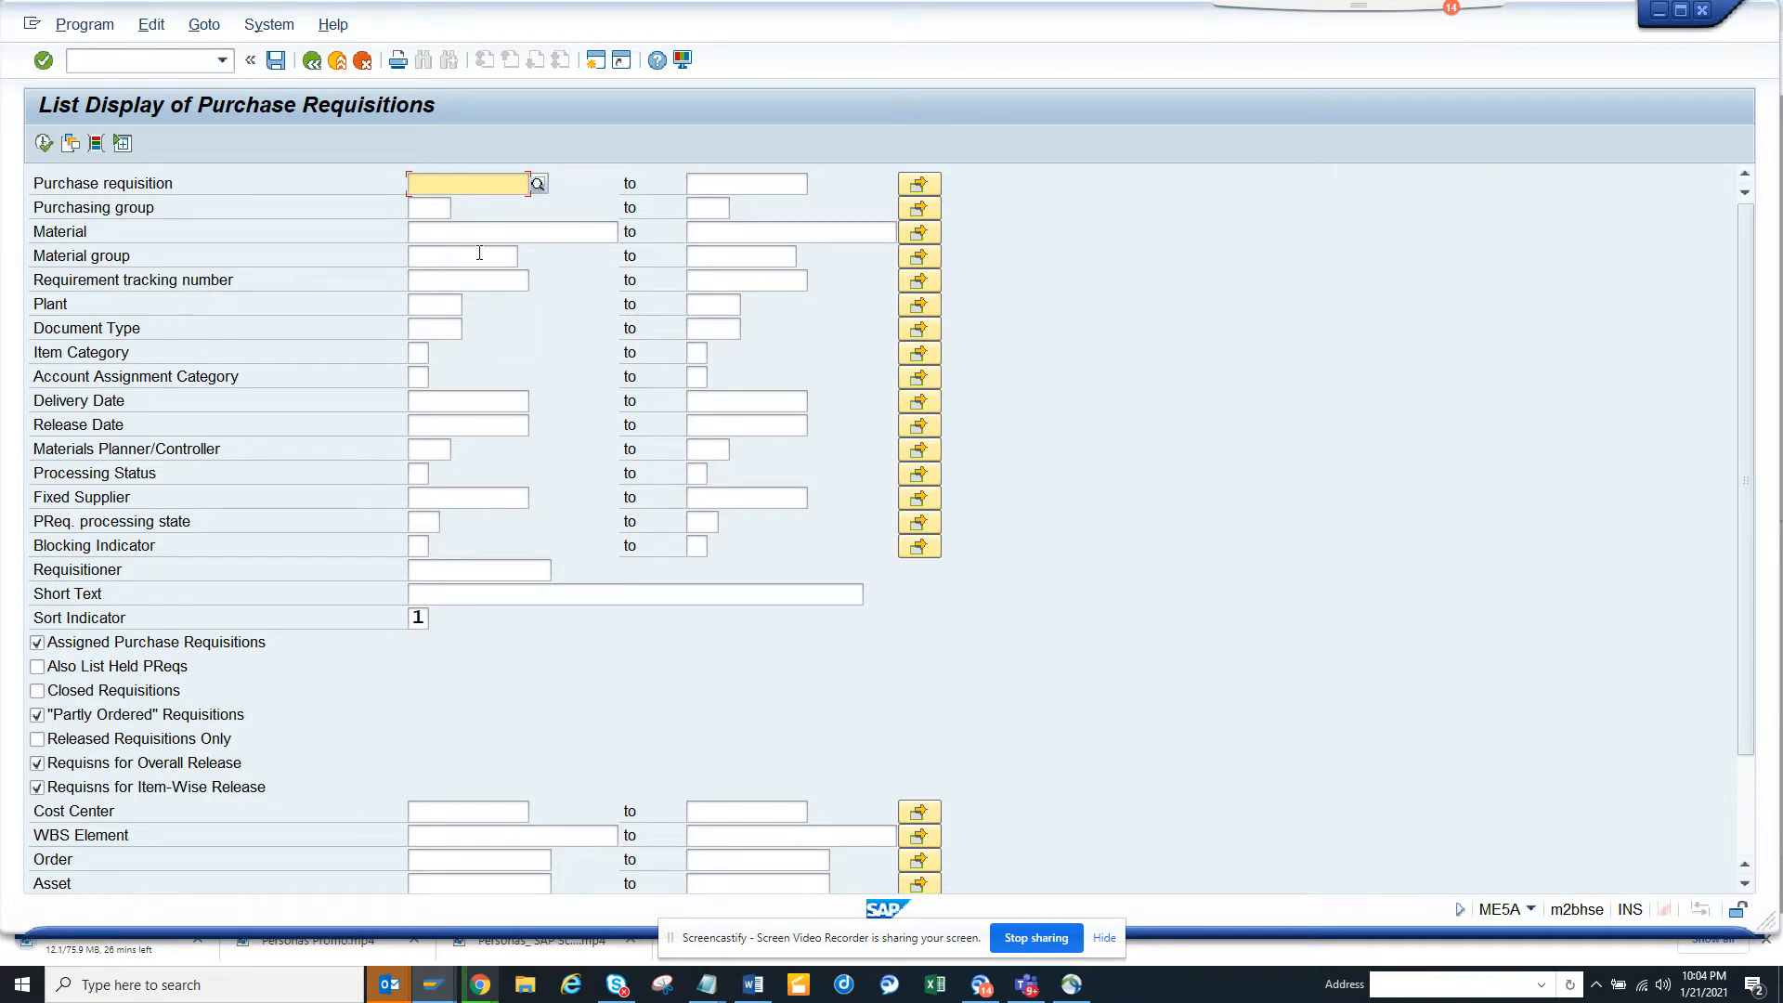
Add Release strategy from the Purchase Requisition group as a dynamic selection criterion.
click(94, 143)
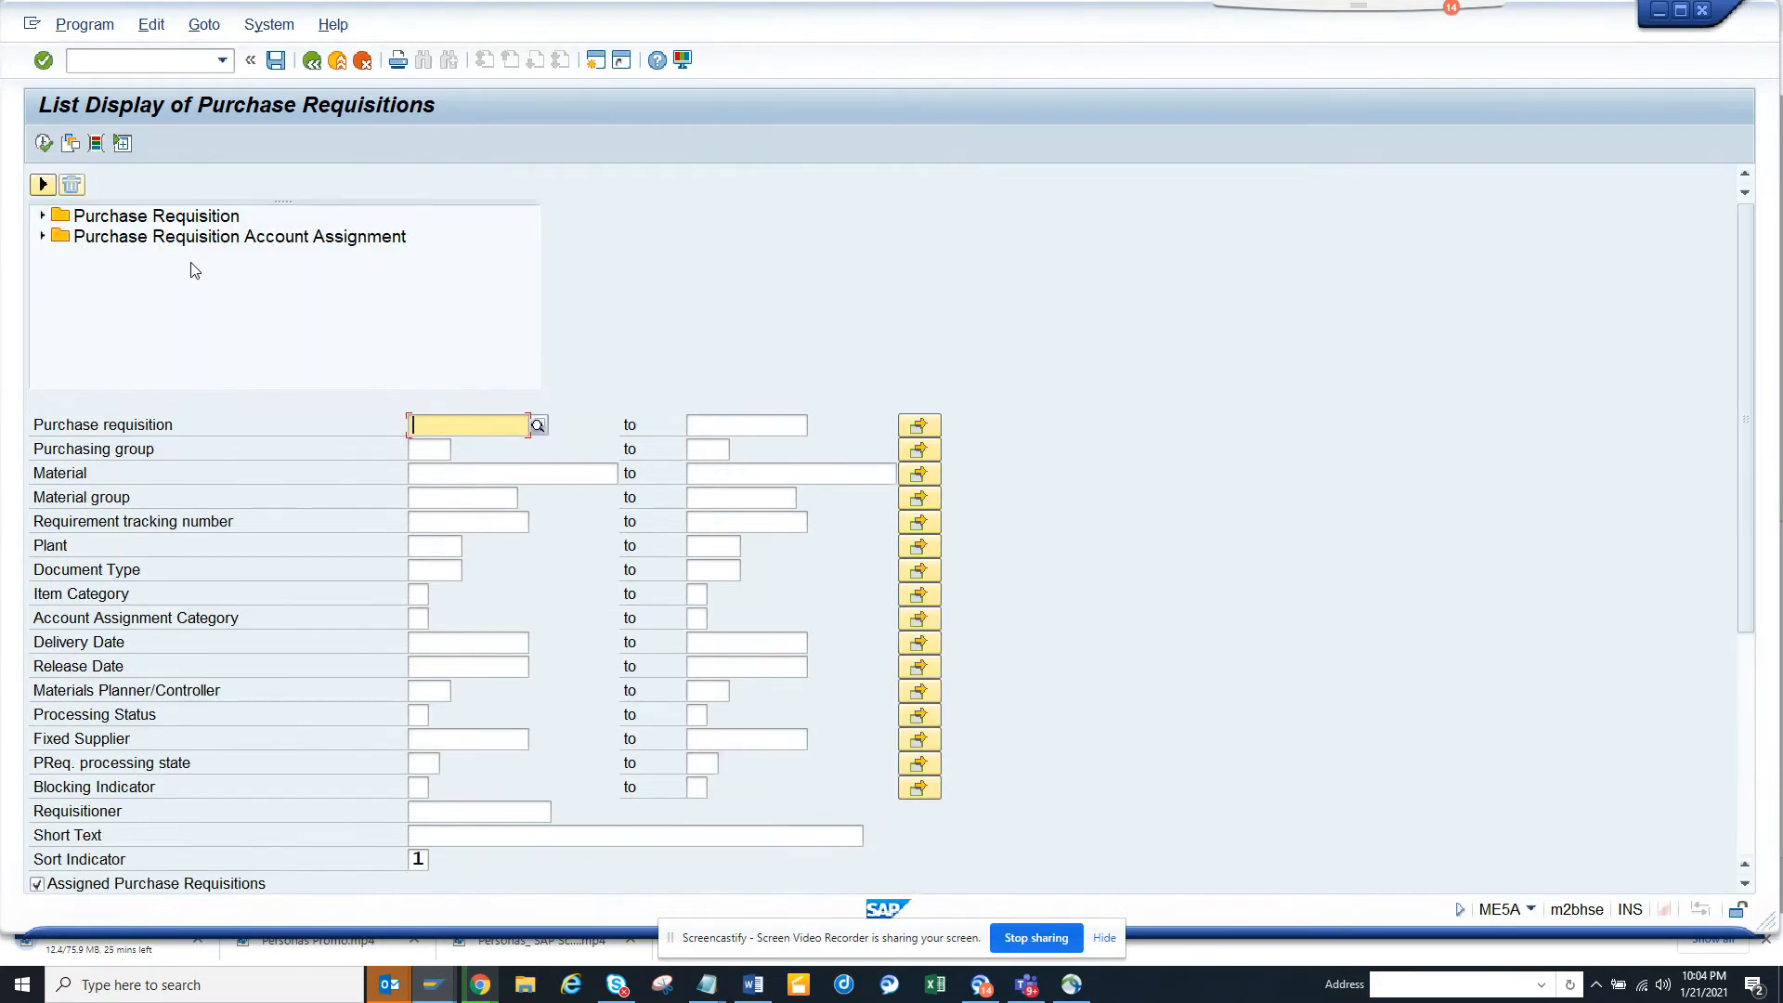
click(42, 216)
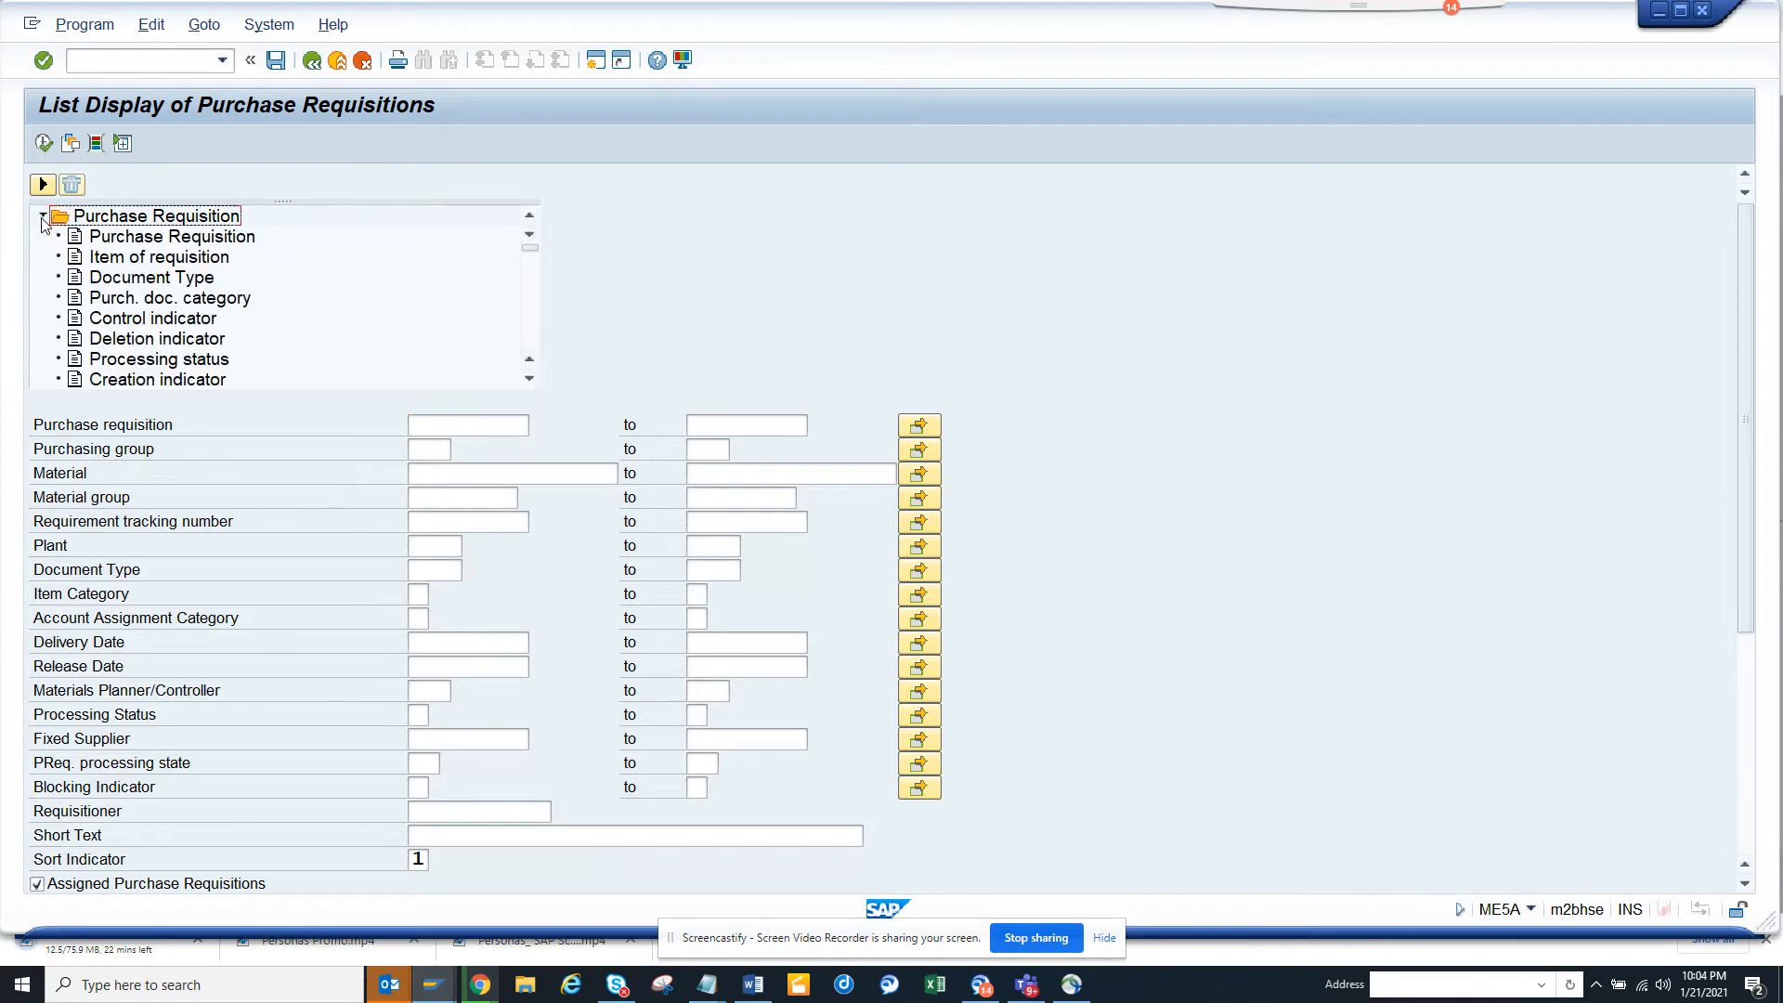
click(528, 380)
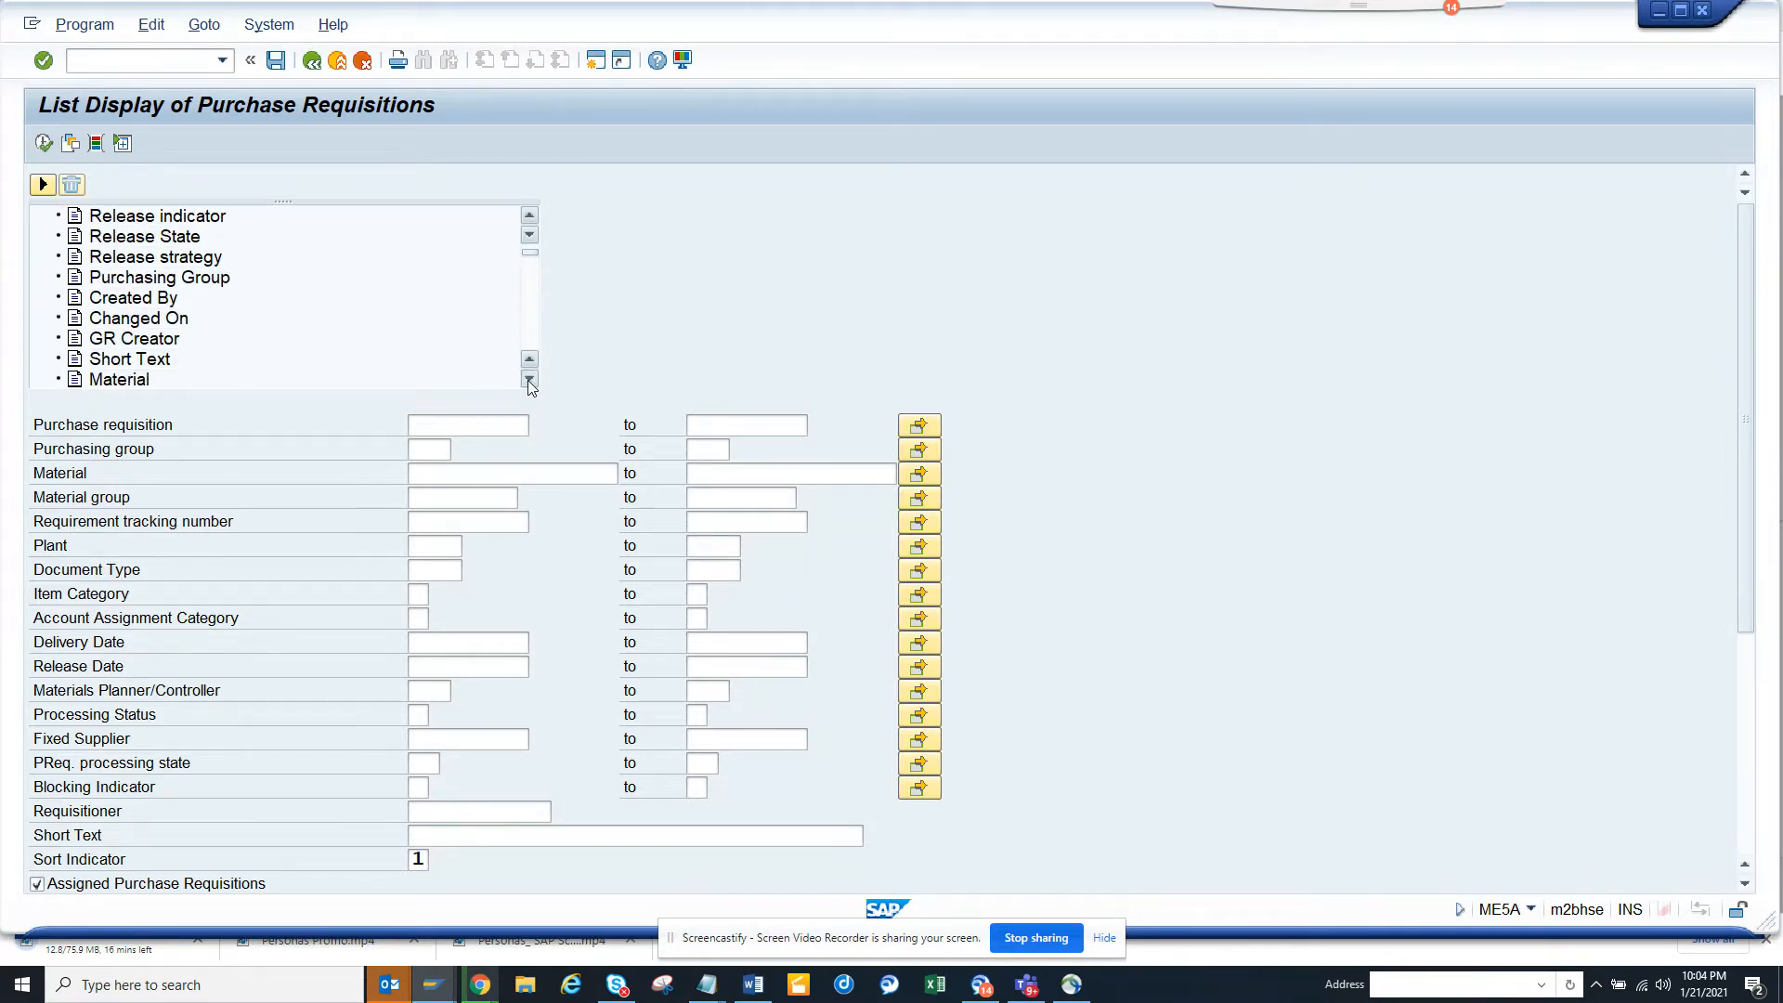
double_click(184, 259)
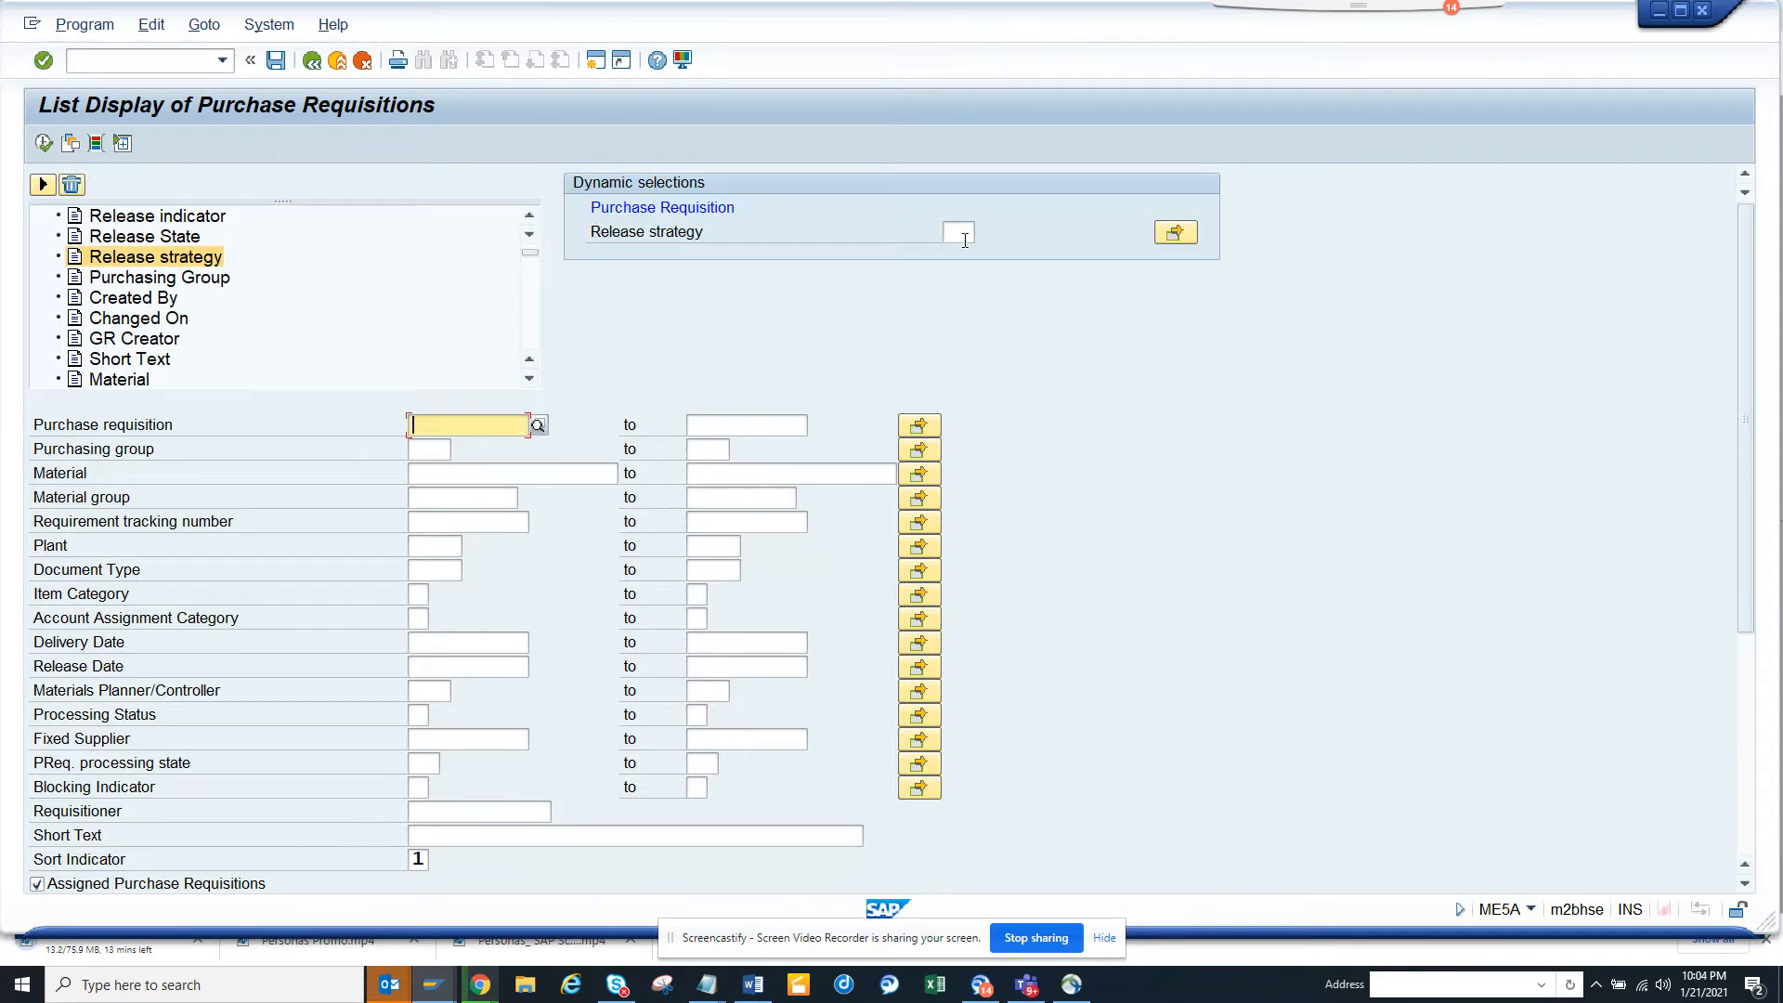
Set the Release strategy criterion to the Single Value selection option, left blank.
click(961, 233)
double_click(966, 236)
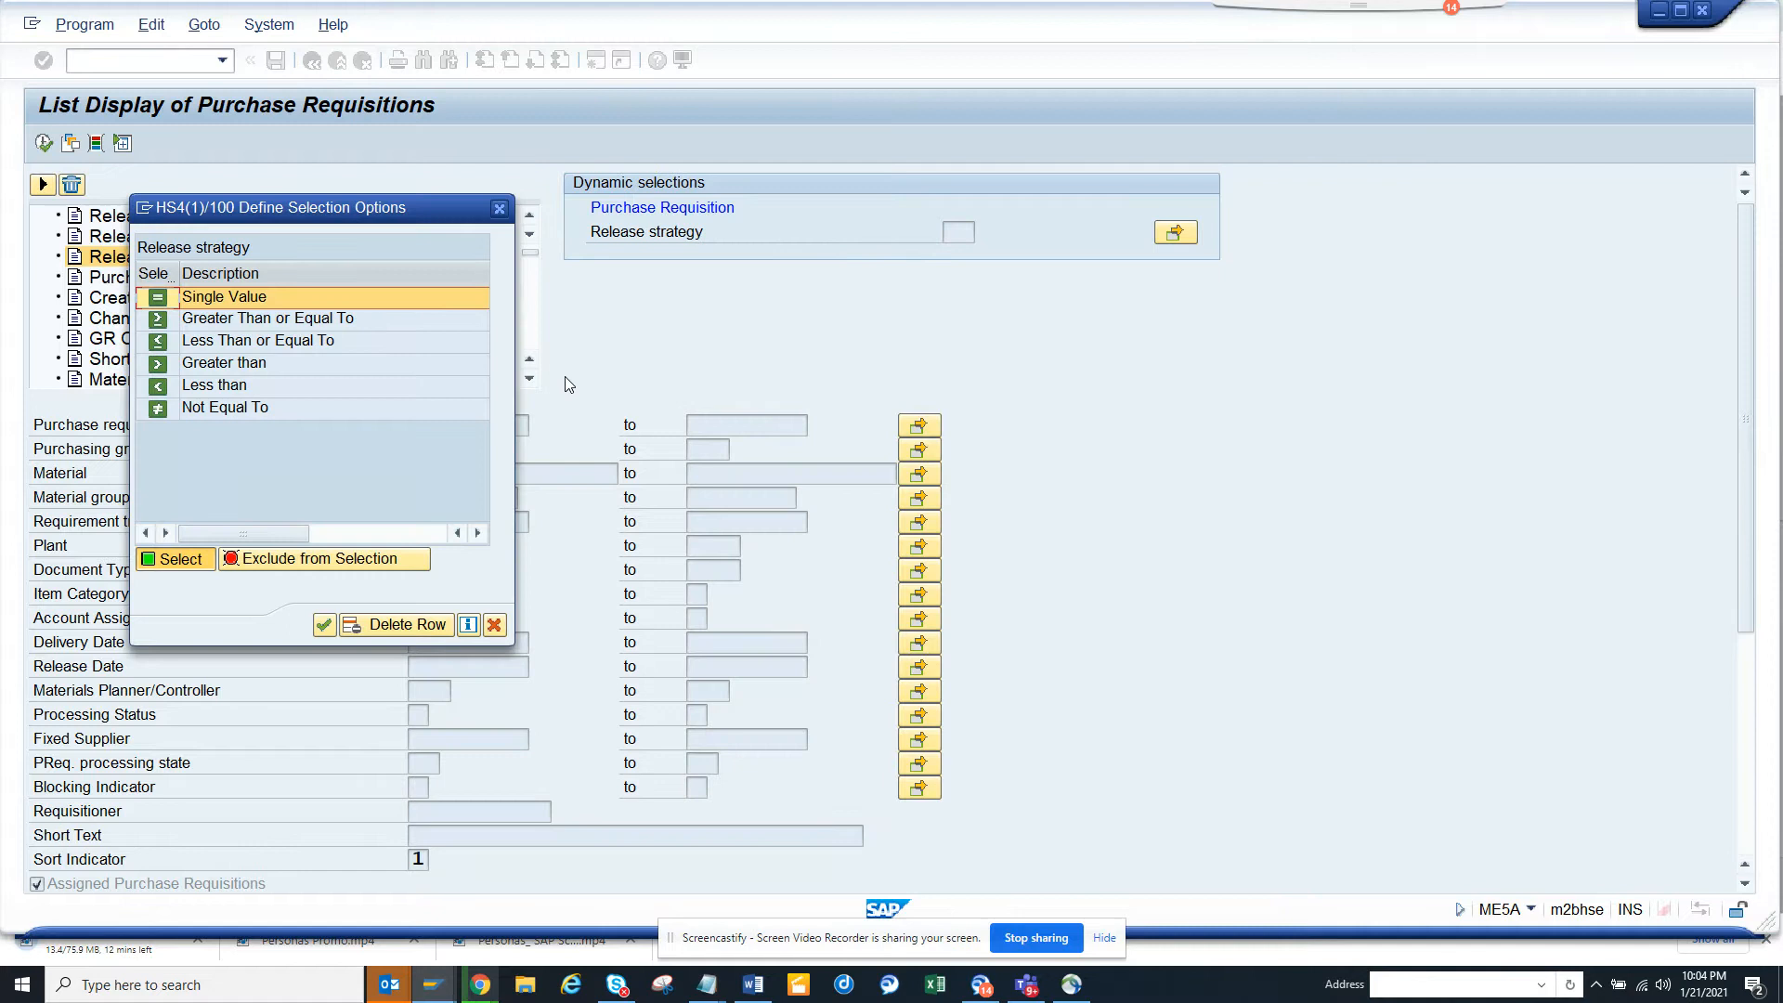
double_click(286, 300)
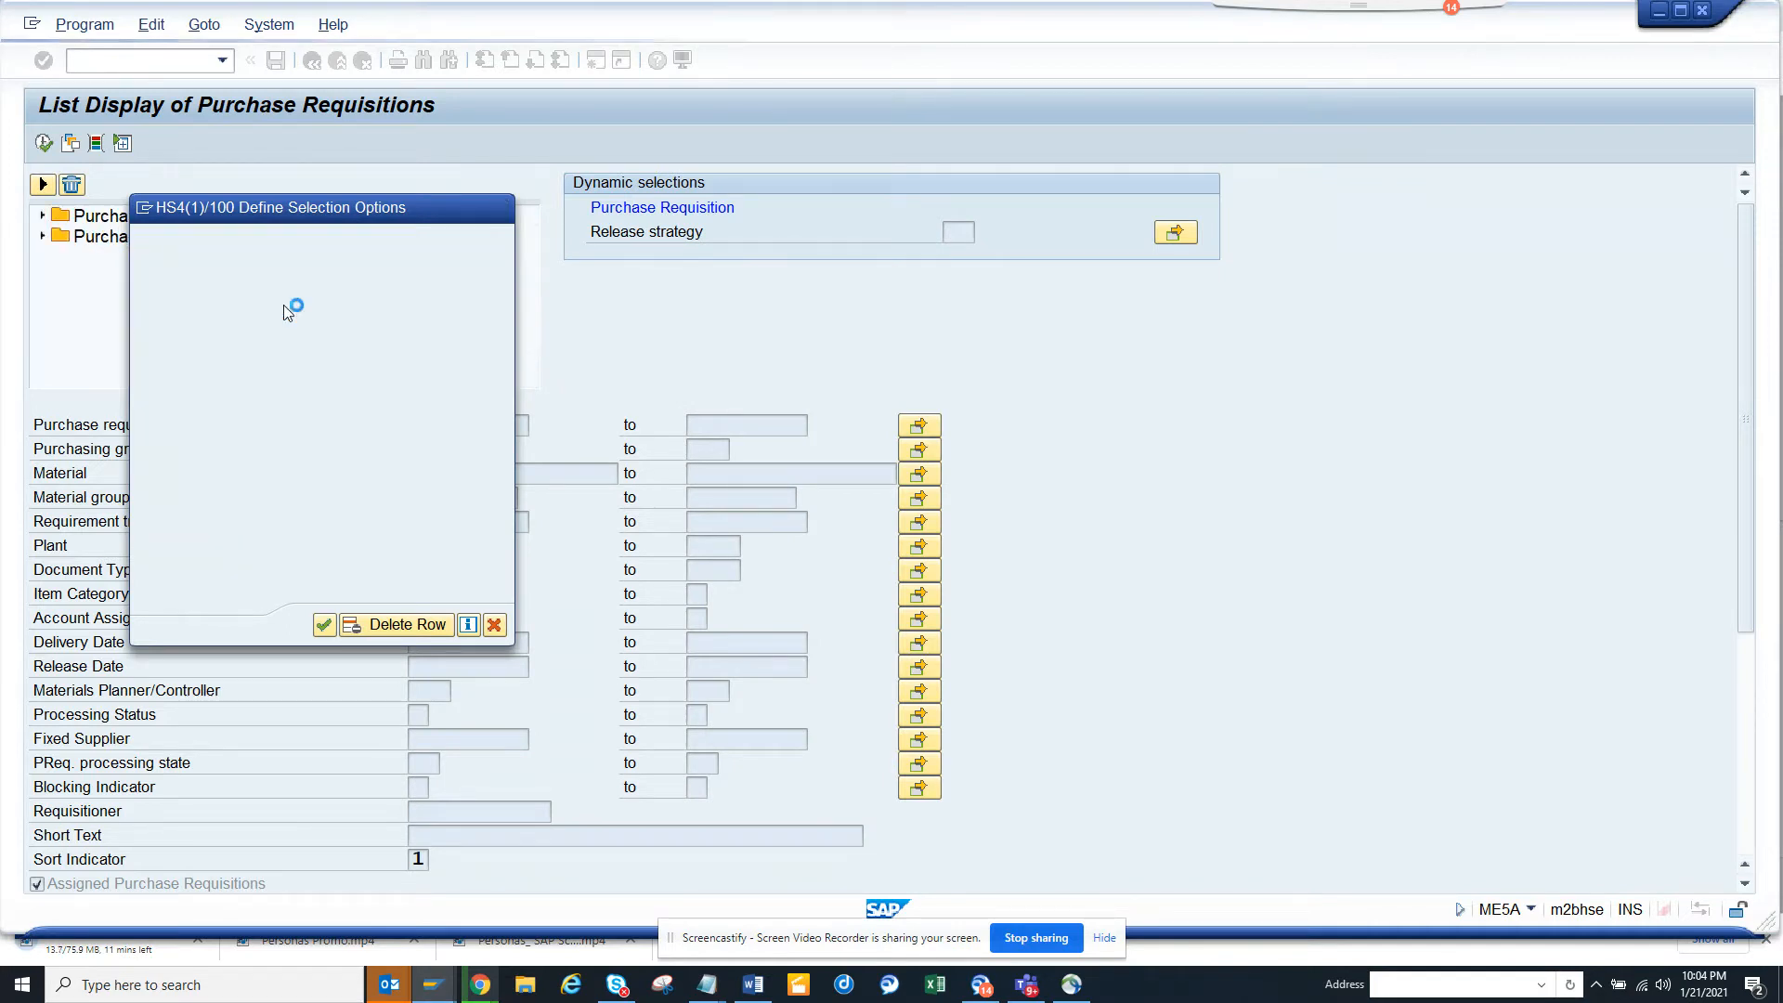
Run the report listing 133 requisitions without release strategy, then start a second session.
click(46, 142)
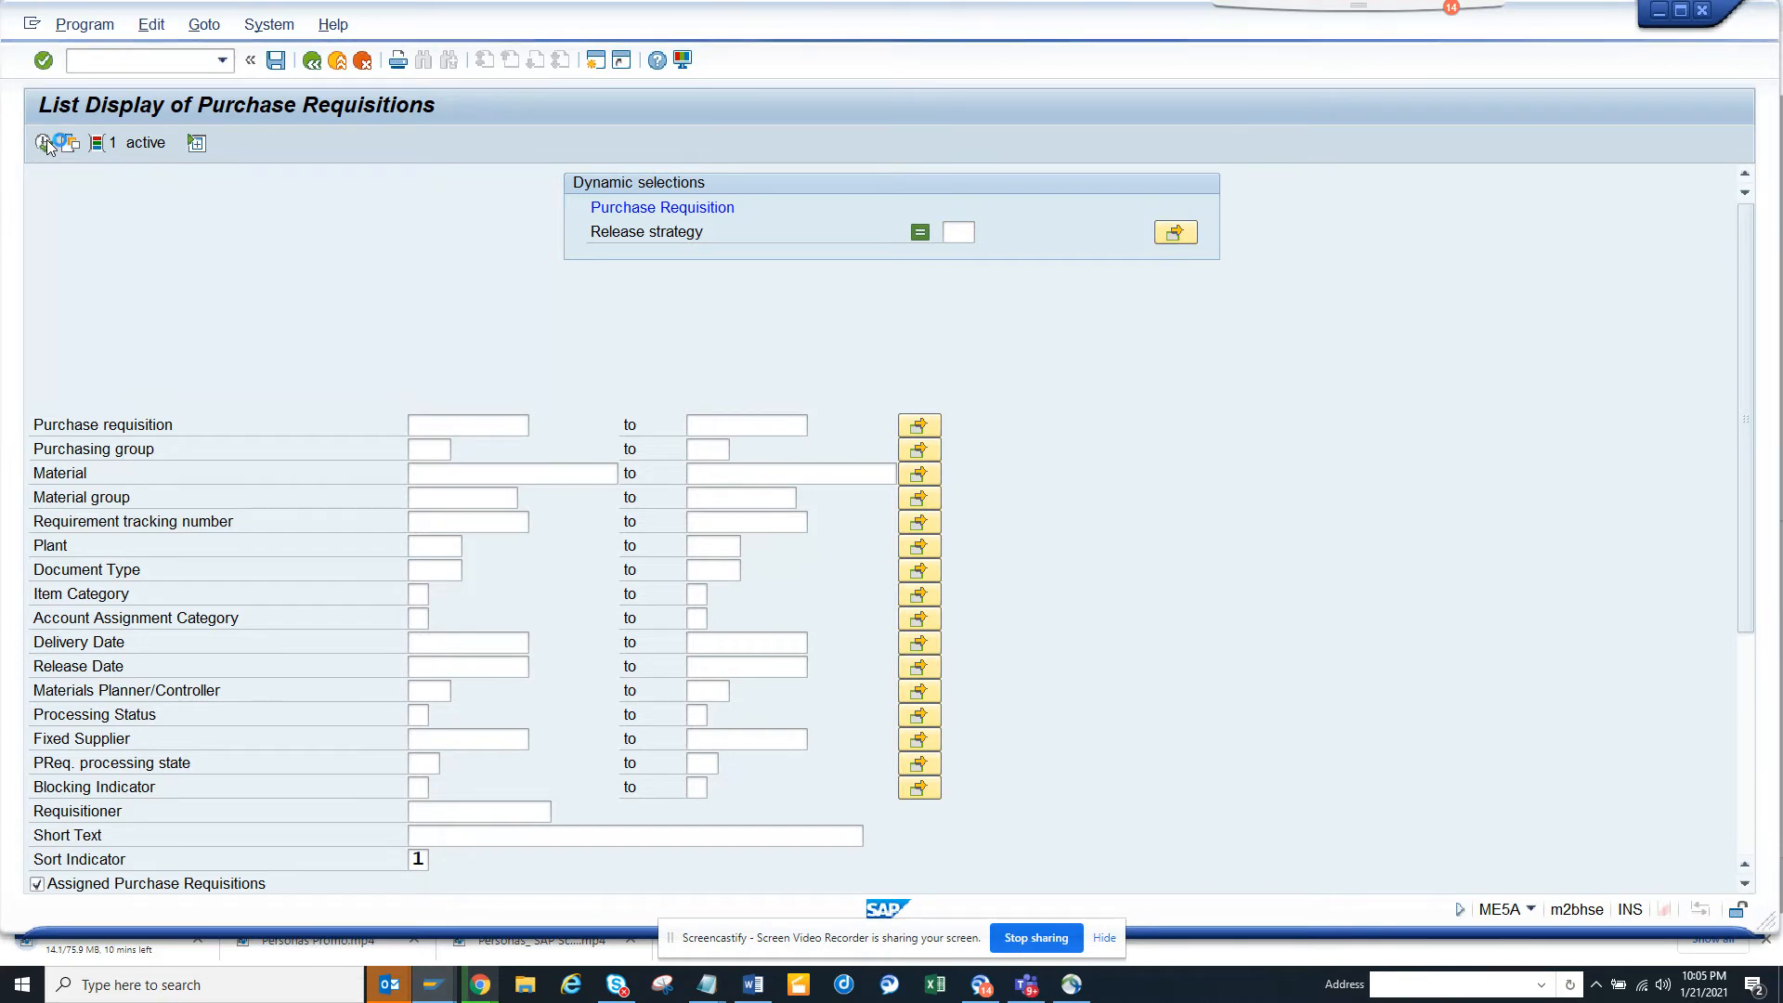
click(46, 140)
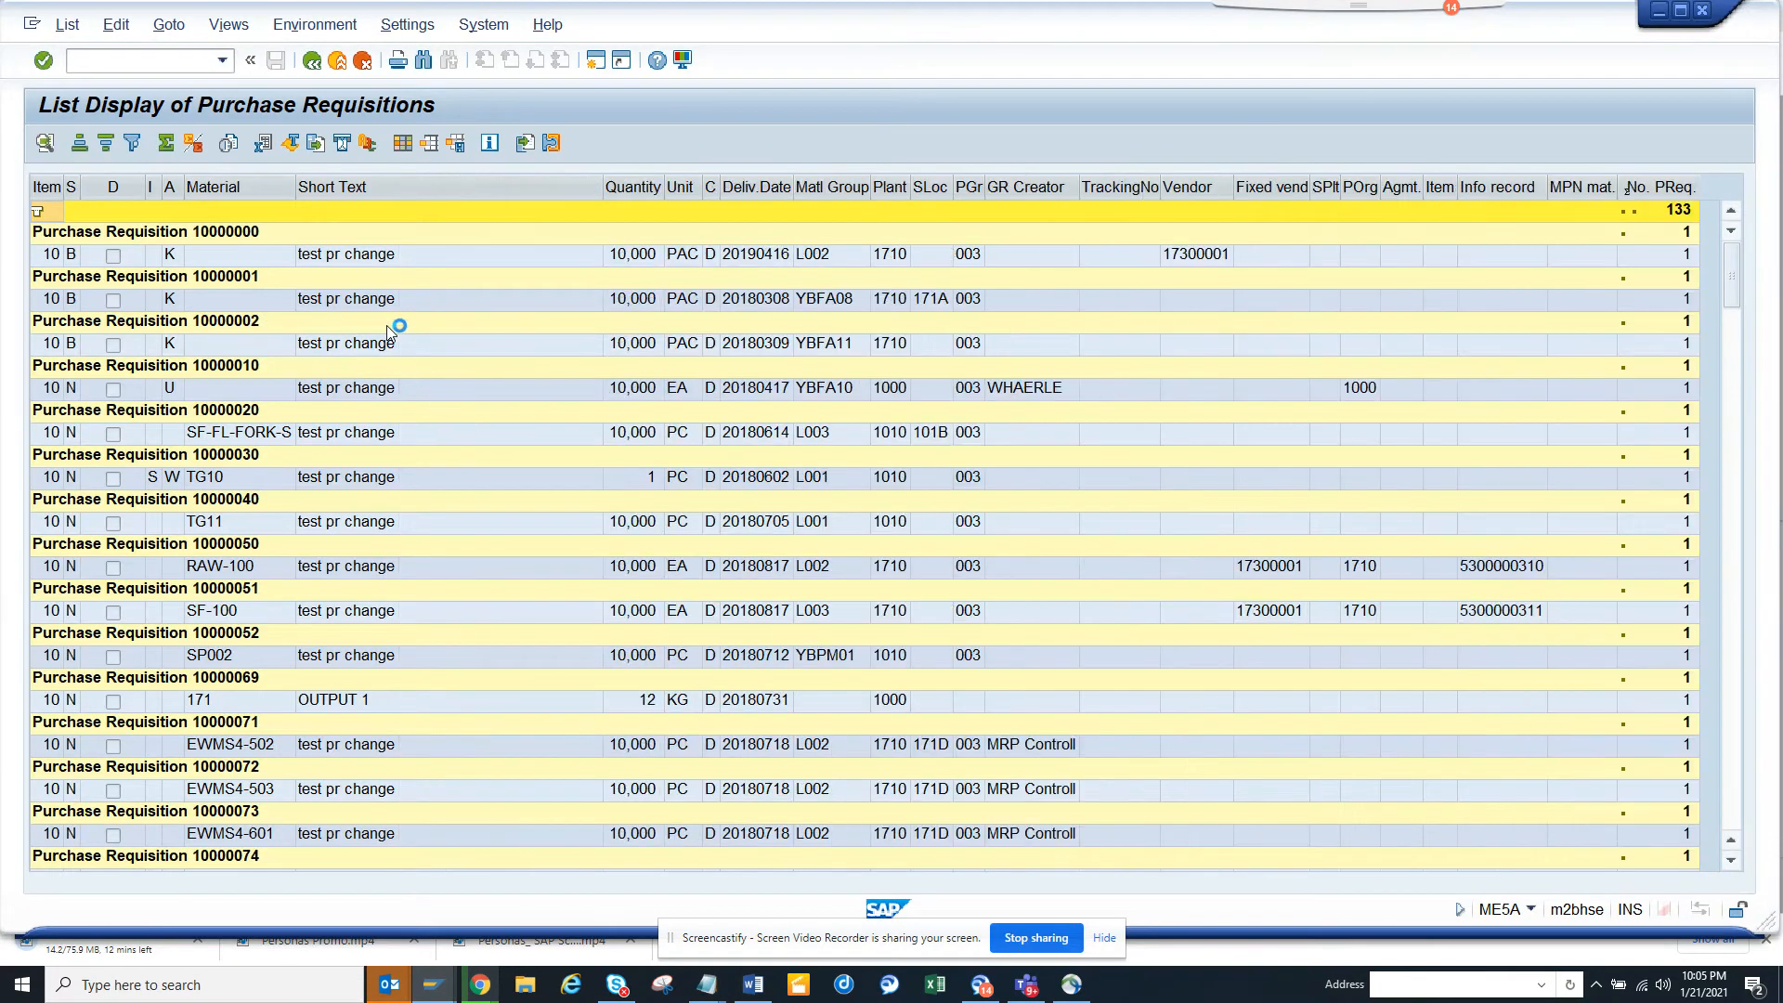
click(223, 277)
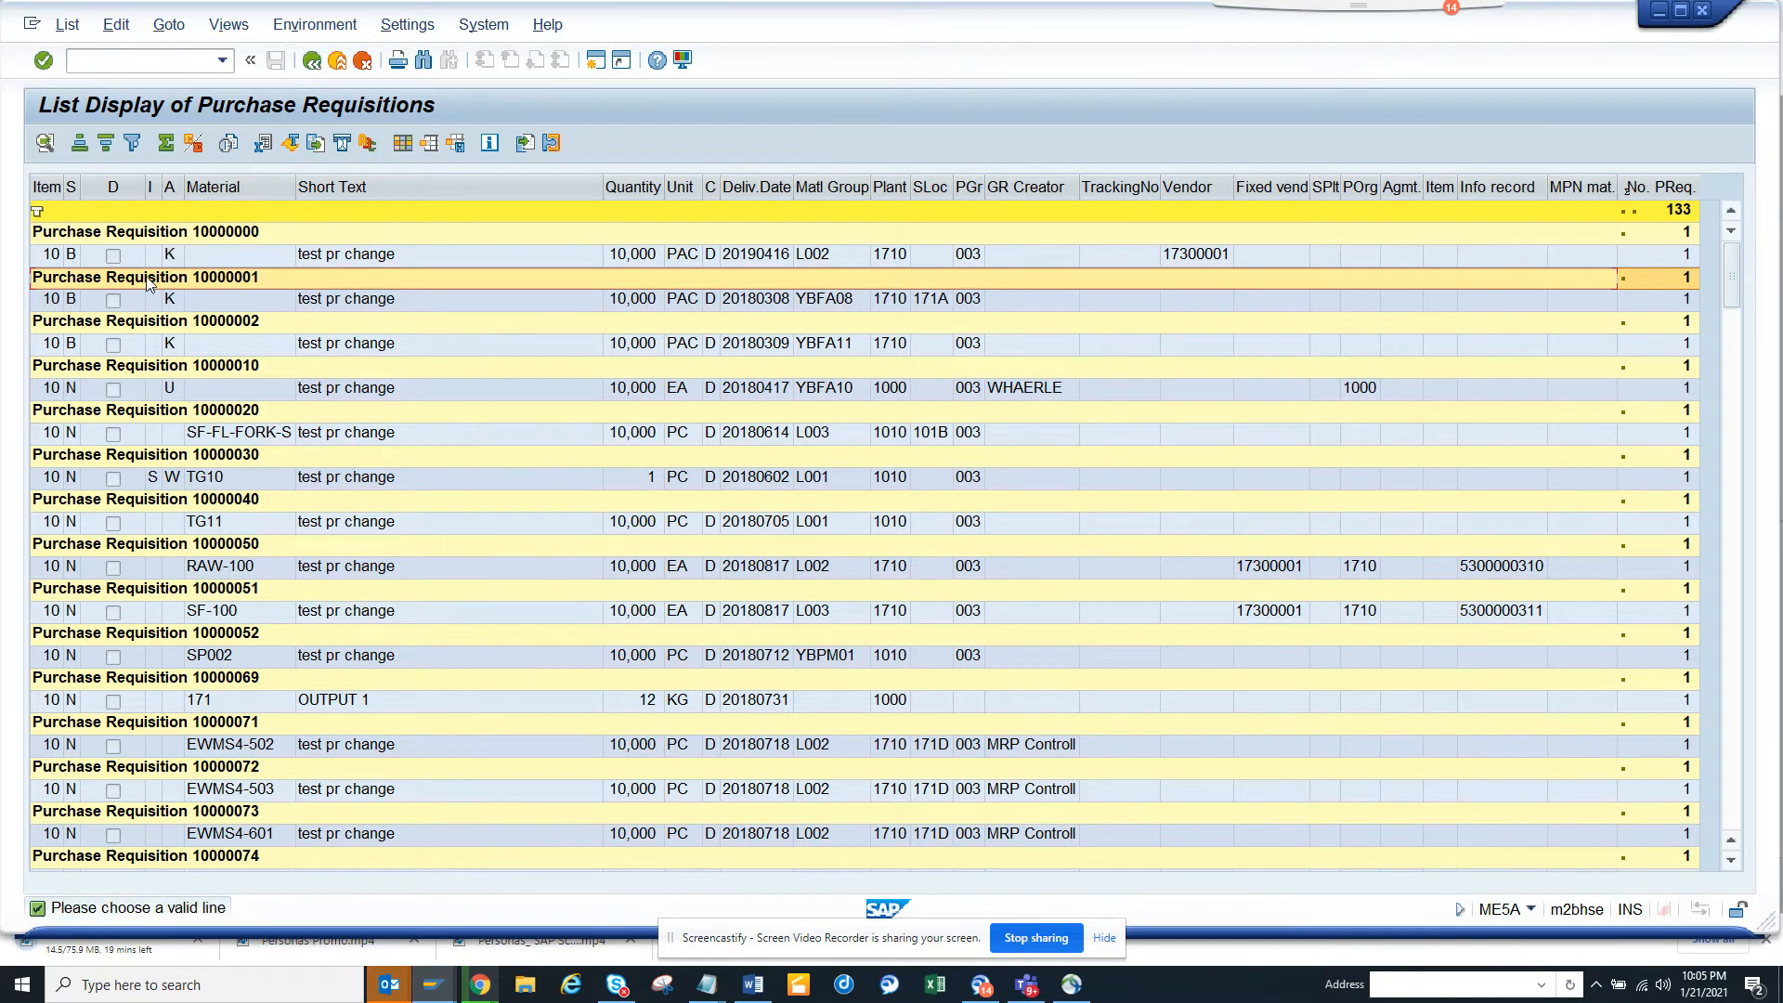
click(595, 60)
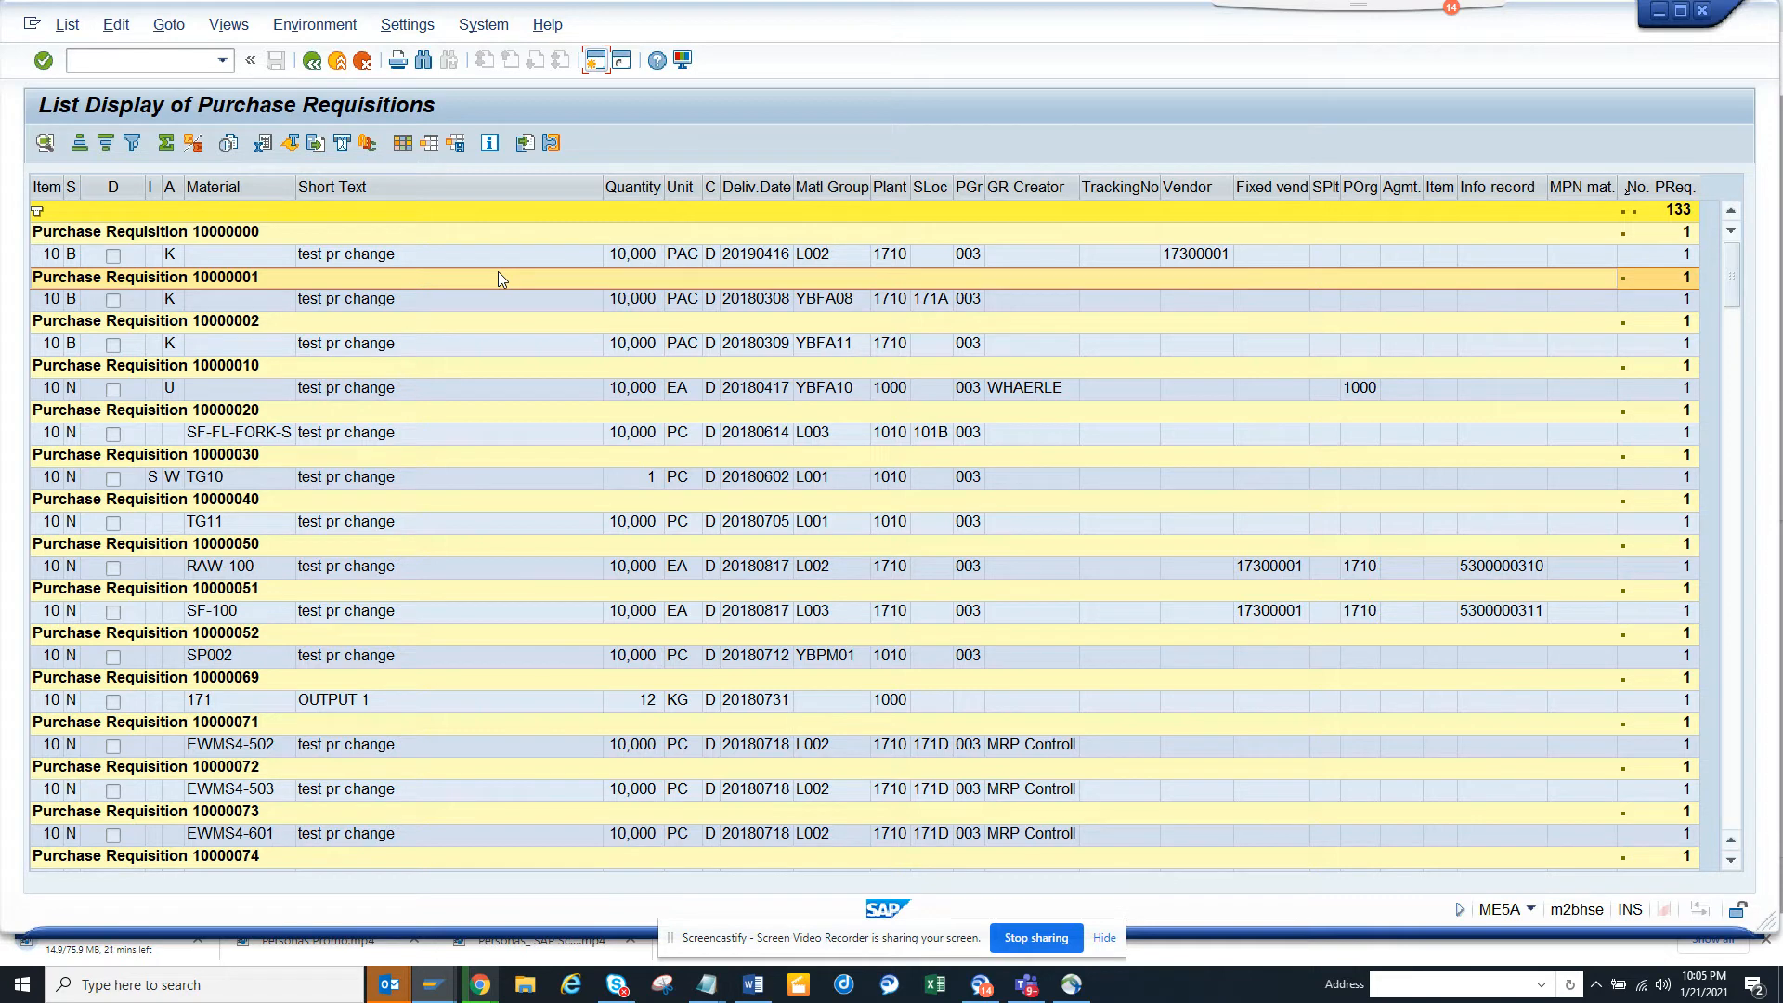
Display purchase requisition 10000553 via ME53N, showing header note and two RAW-101 items.
key(F3)
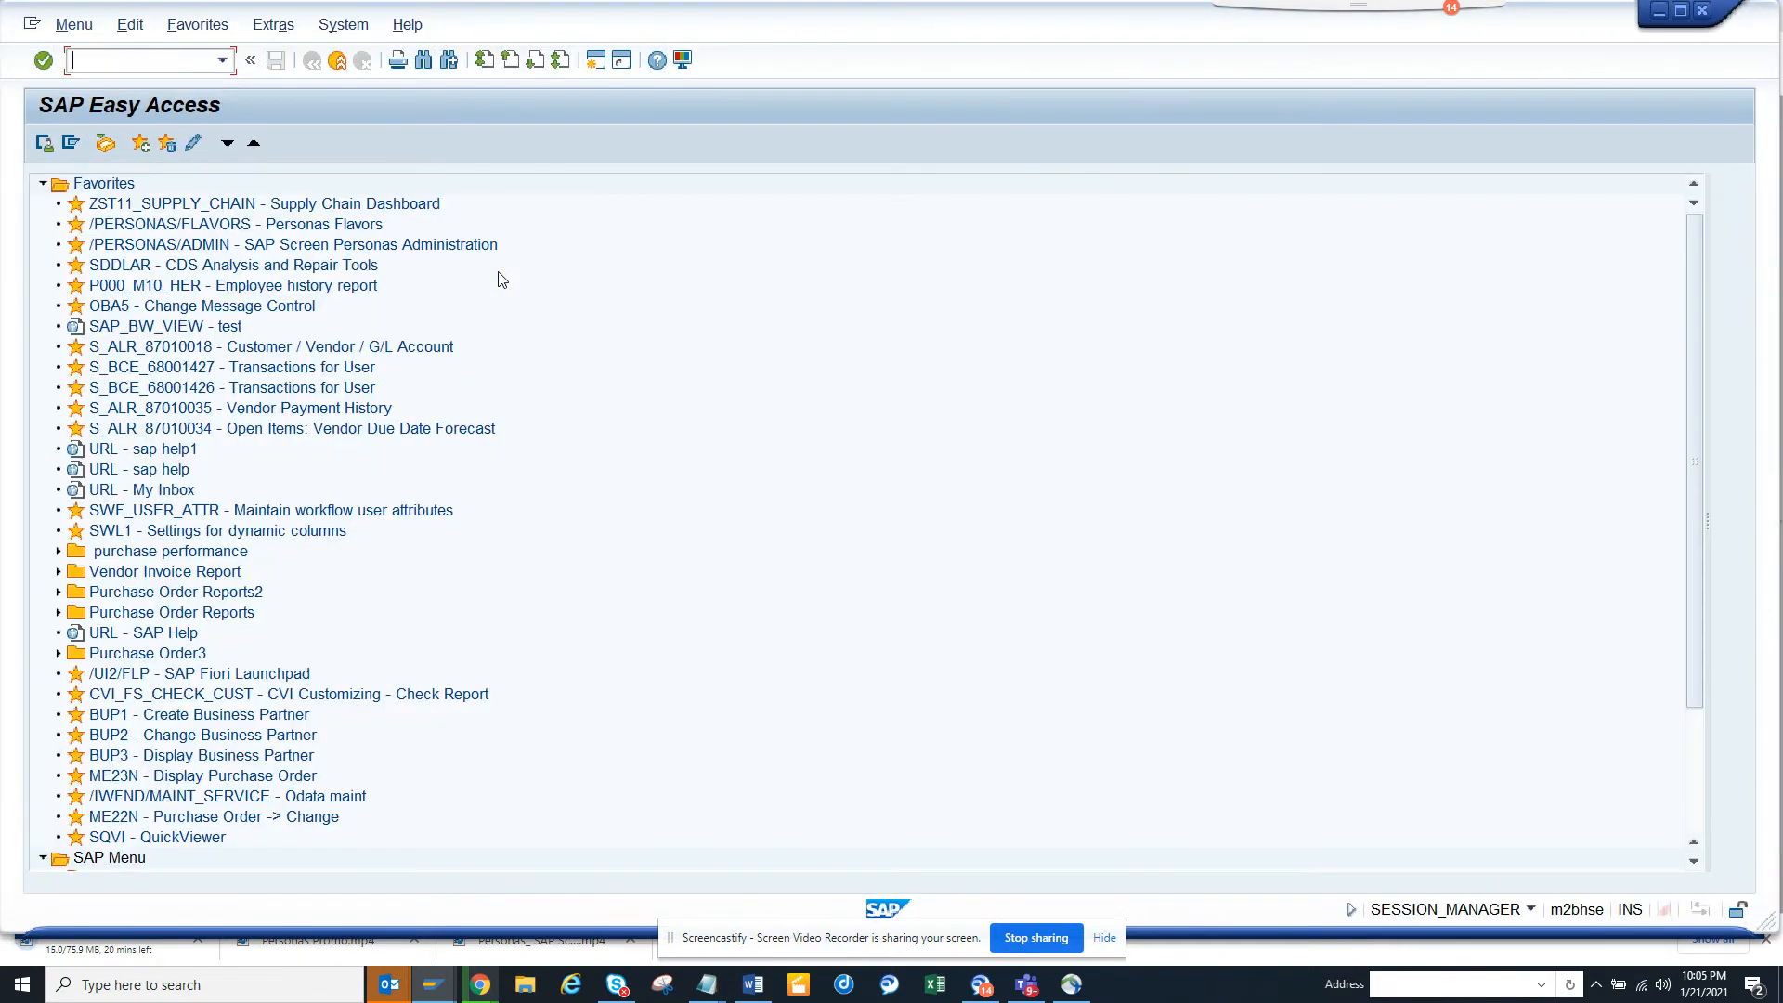
text(me53n)
key(Return)
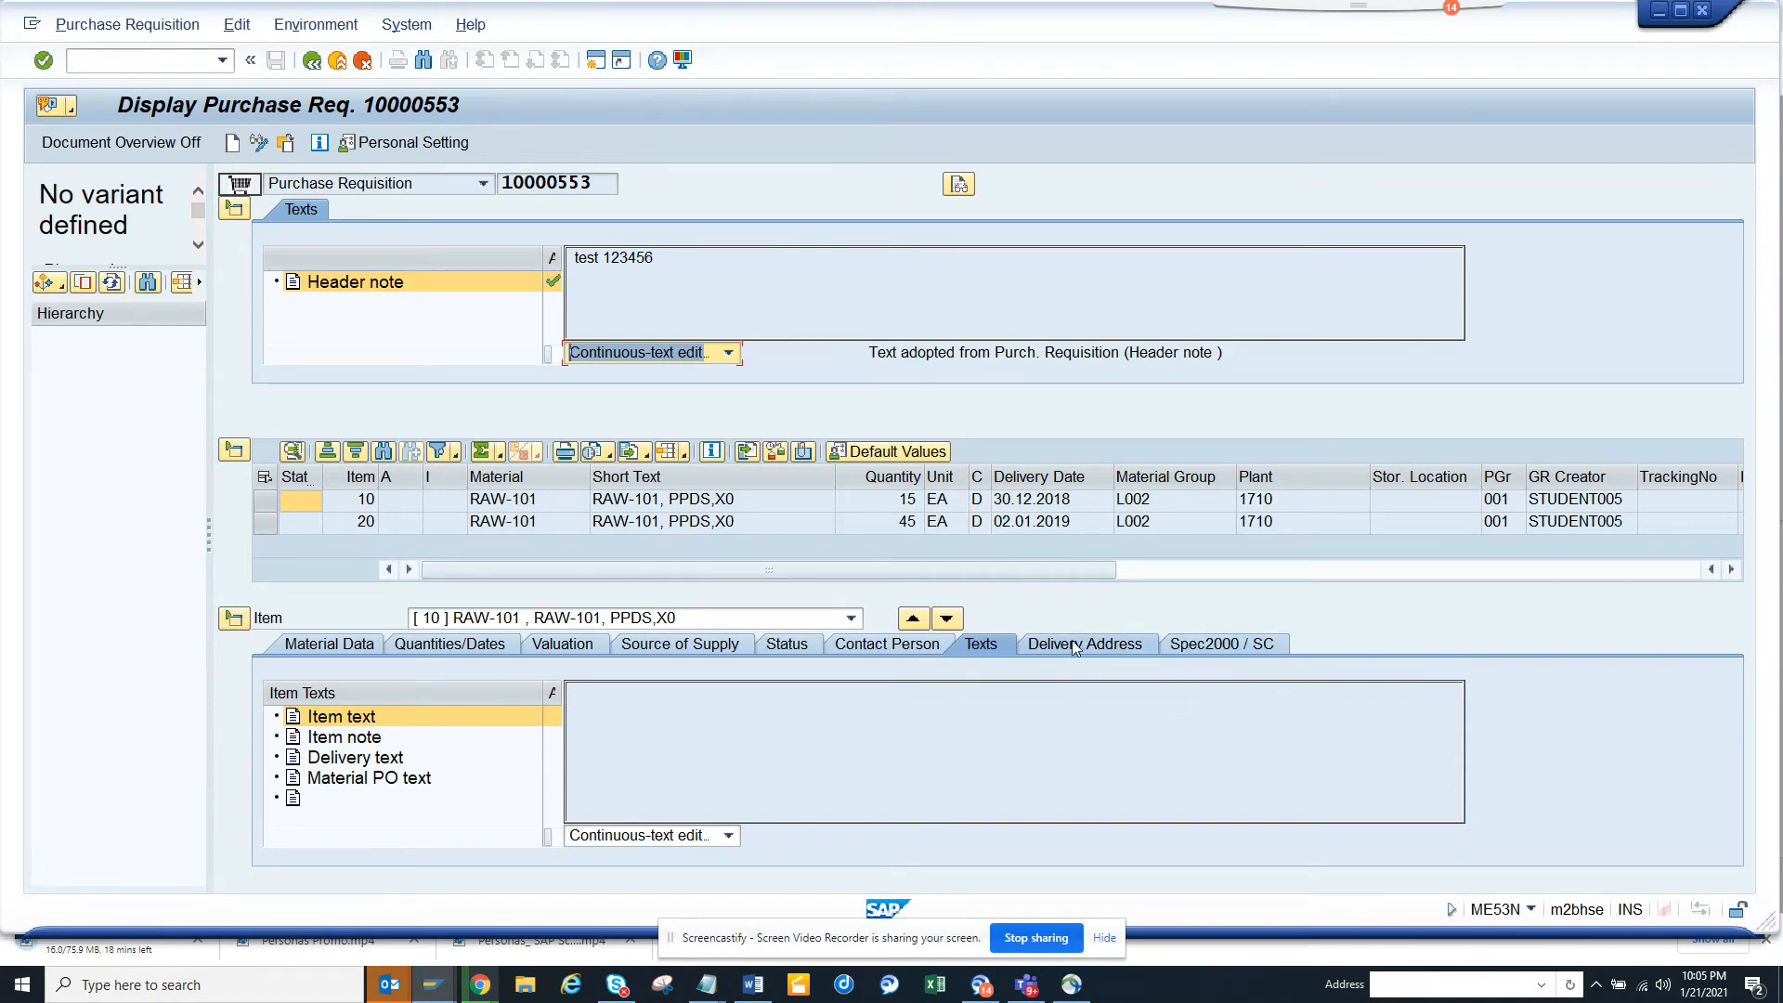
click(286, 142)
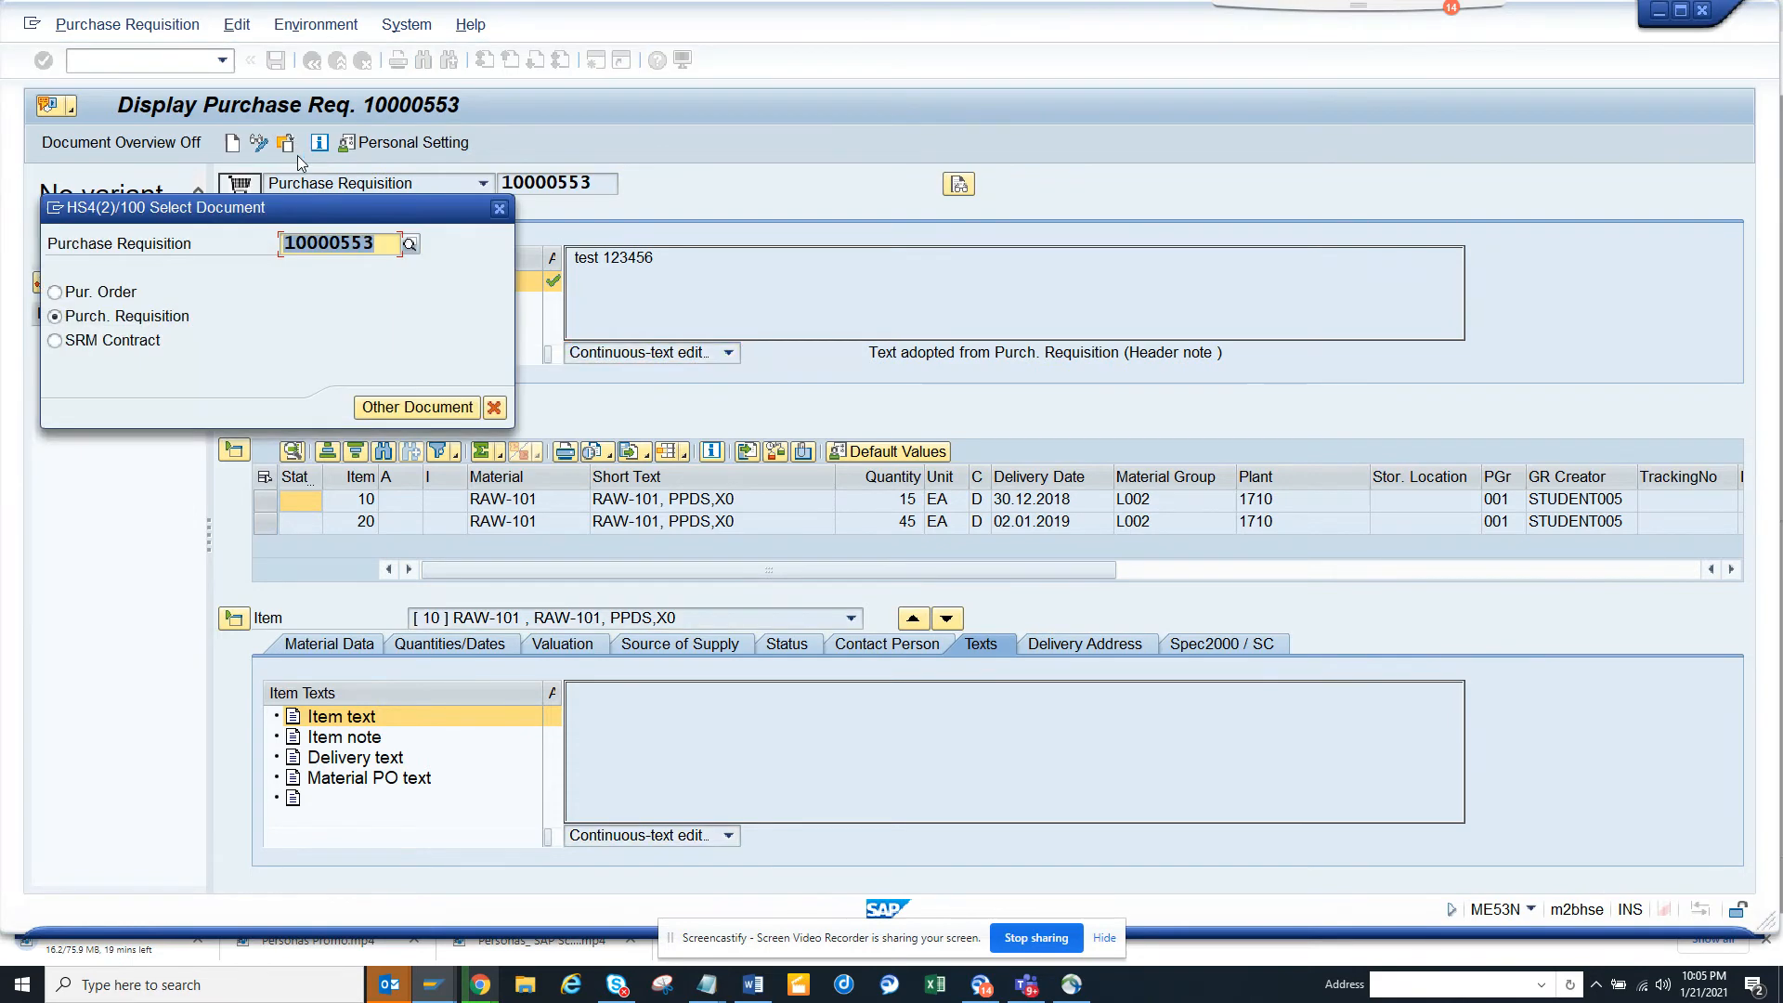
click(100, 292)
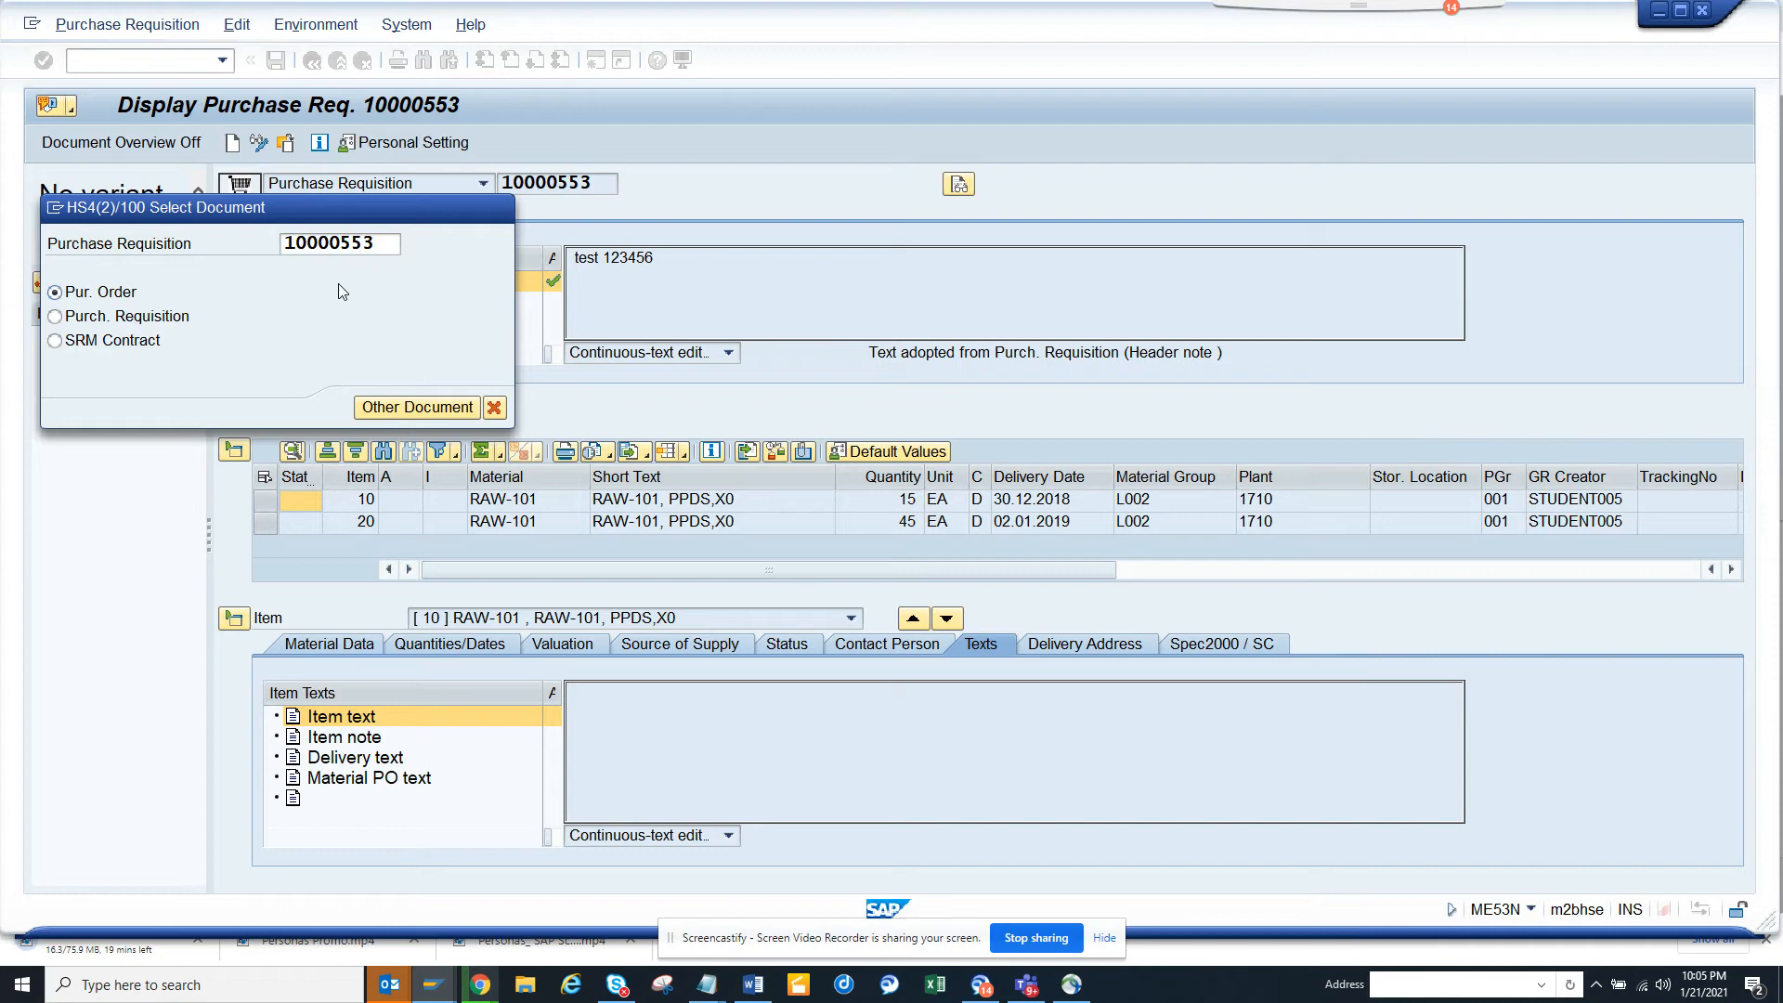
click(416, 412)
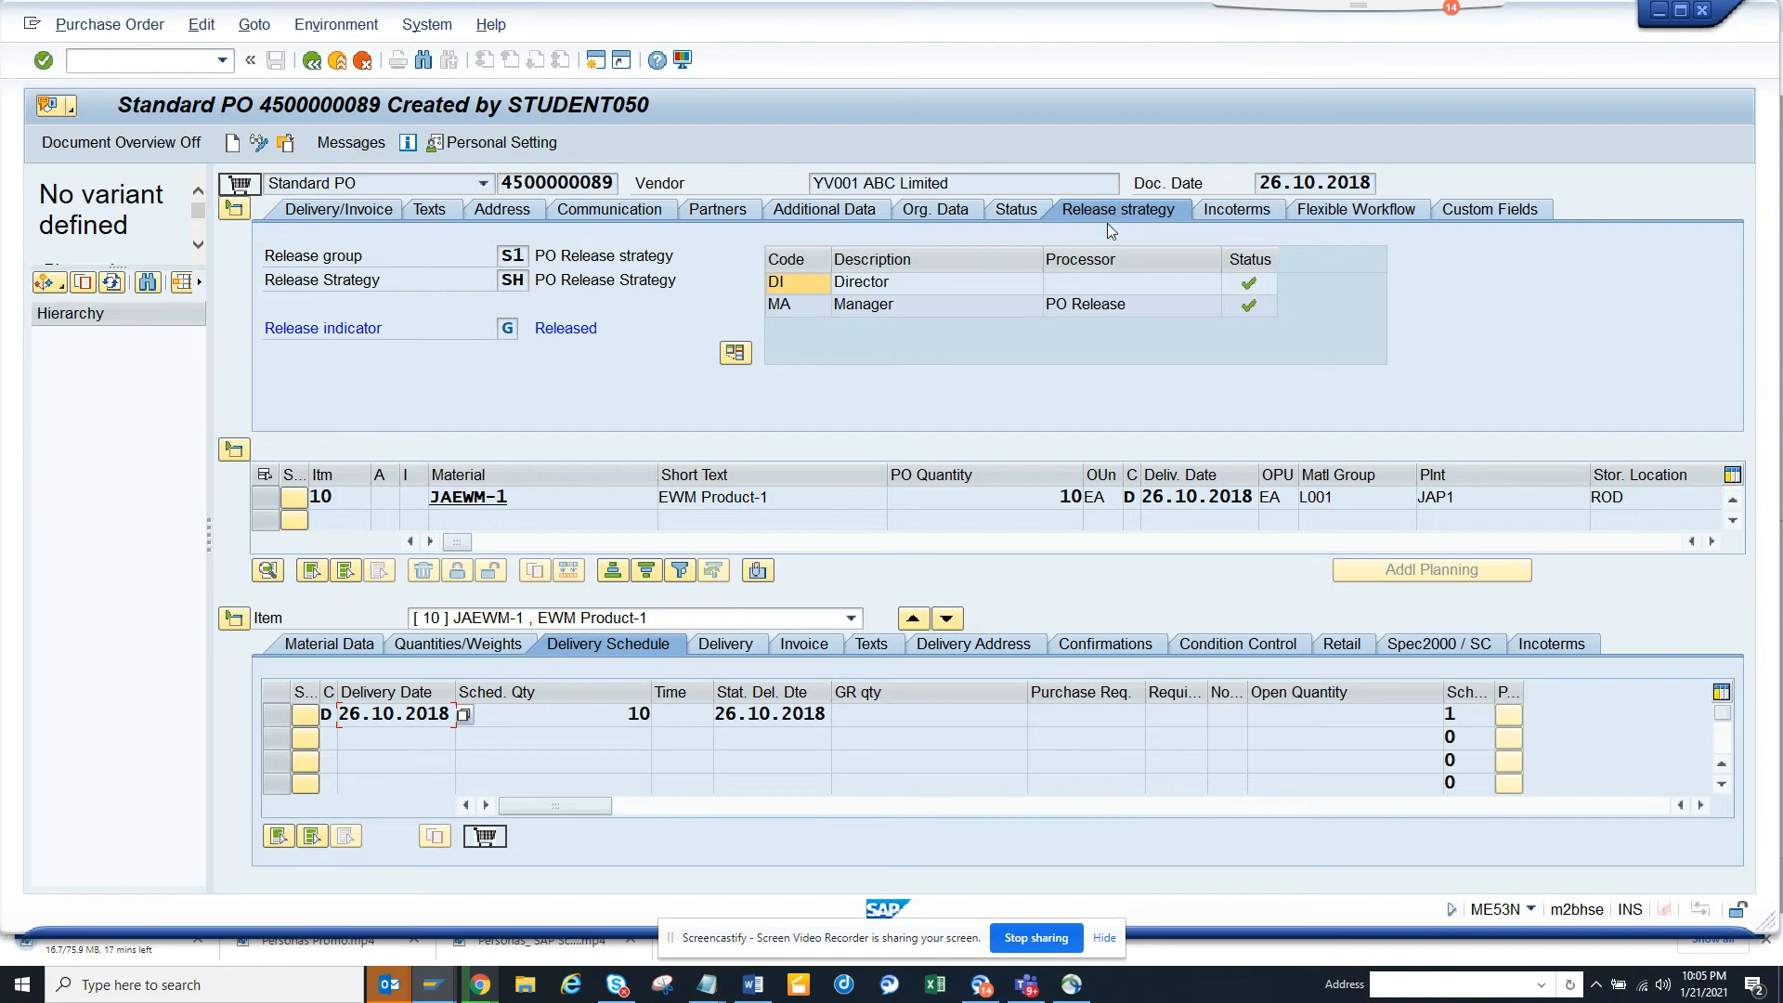
Return to the ME5A session's requisition selection screen with its one dynamic selection.
key(alt+Tab)
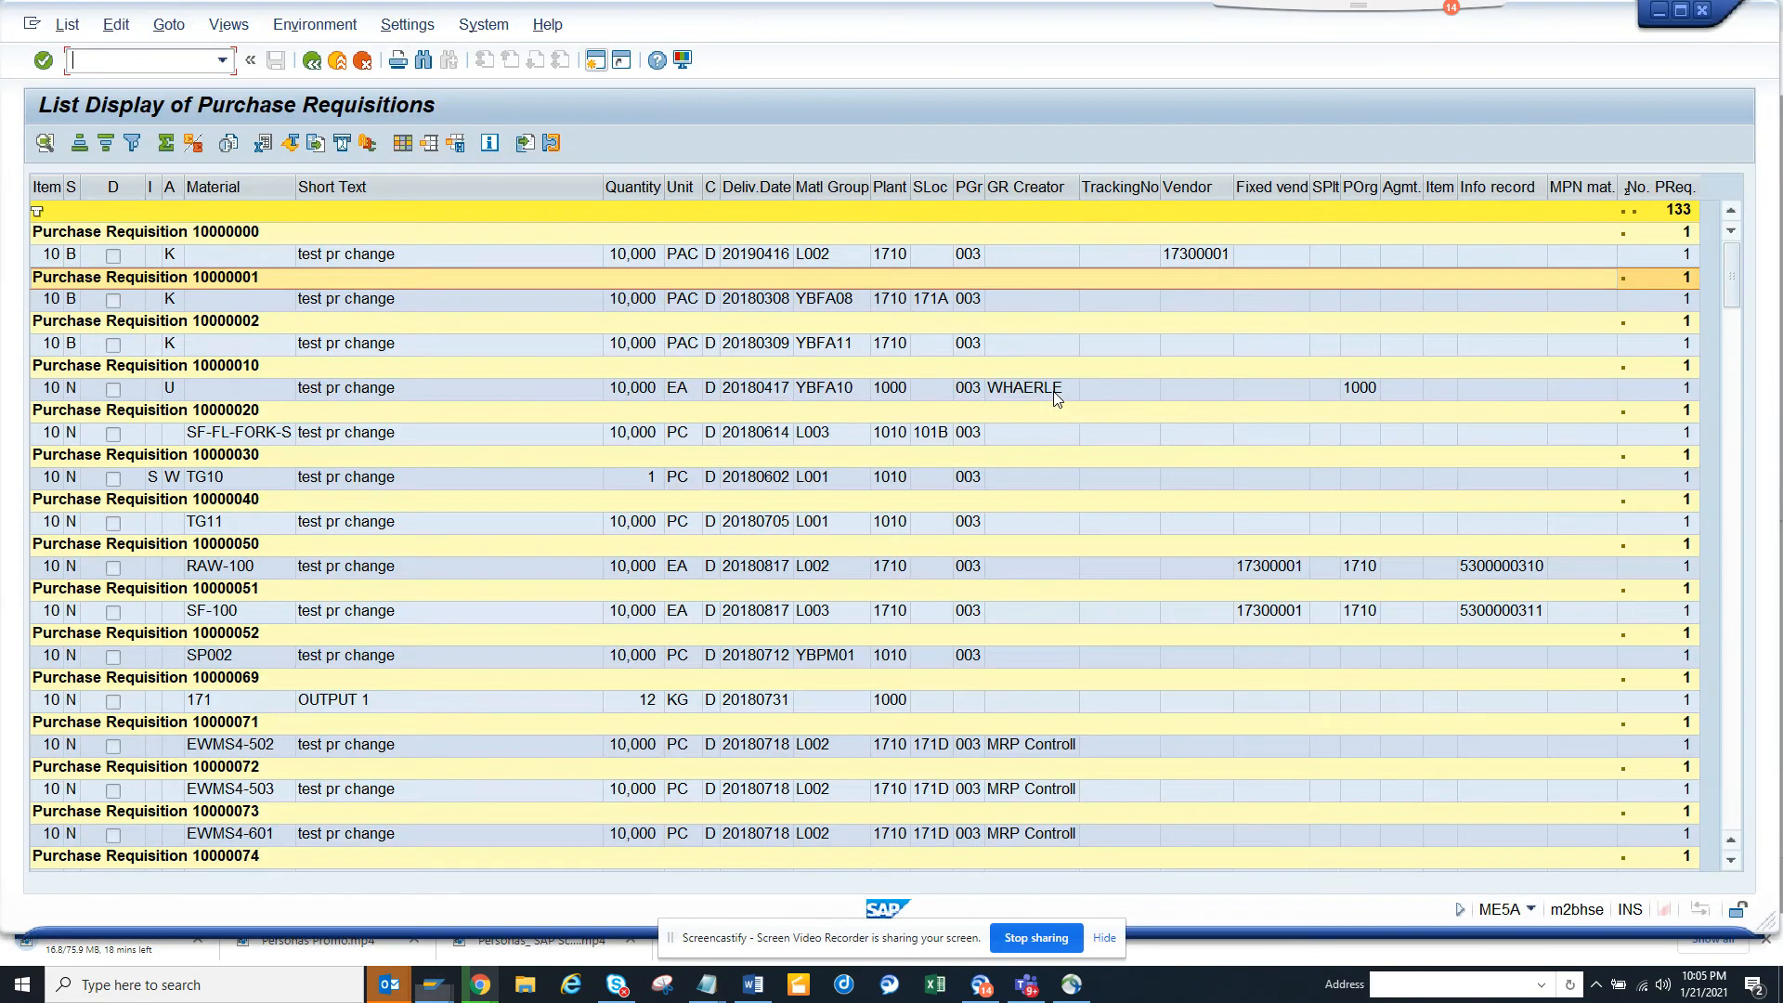
click(313, 61)
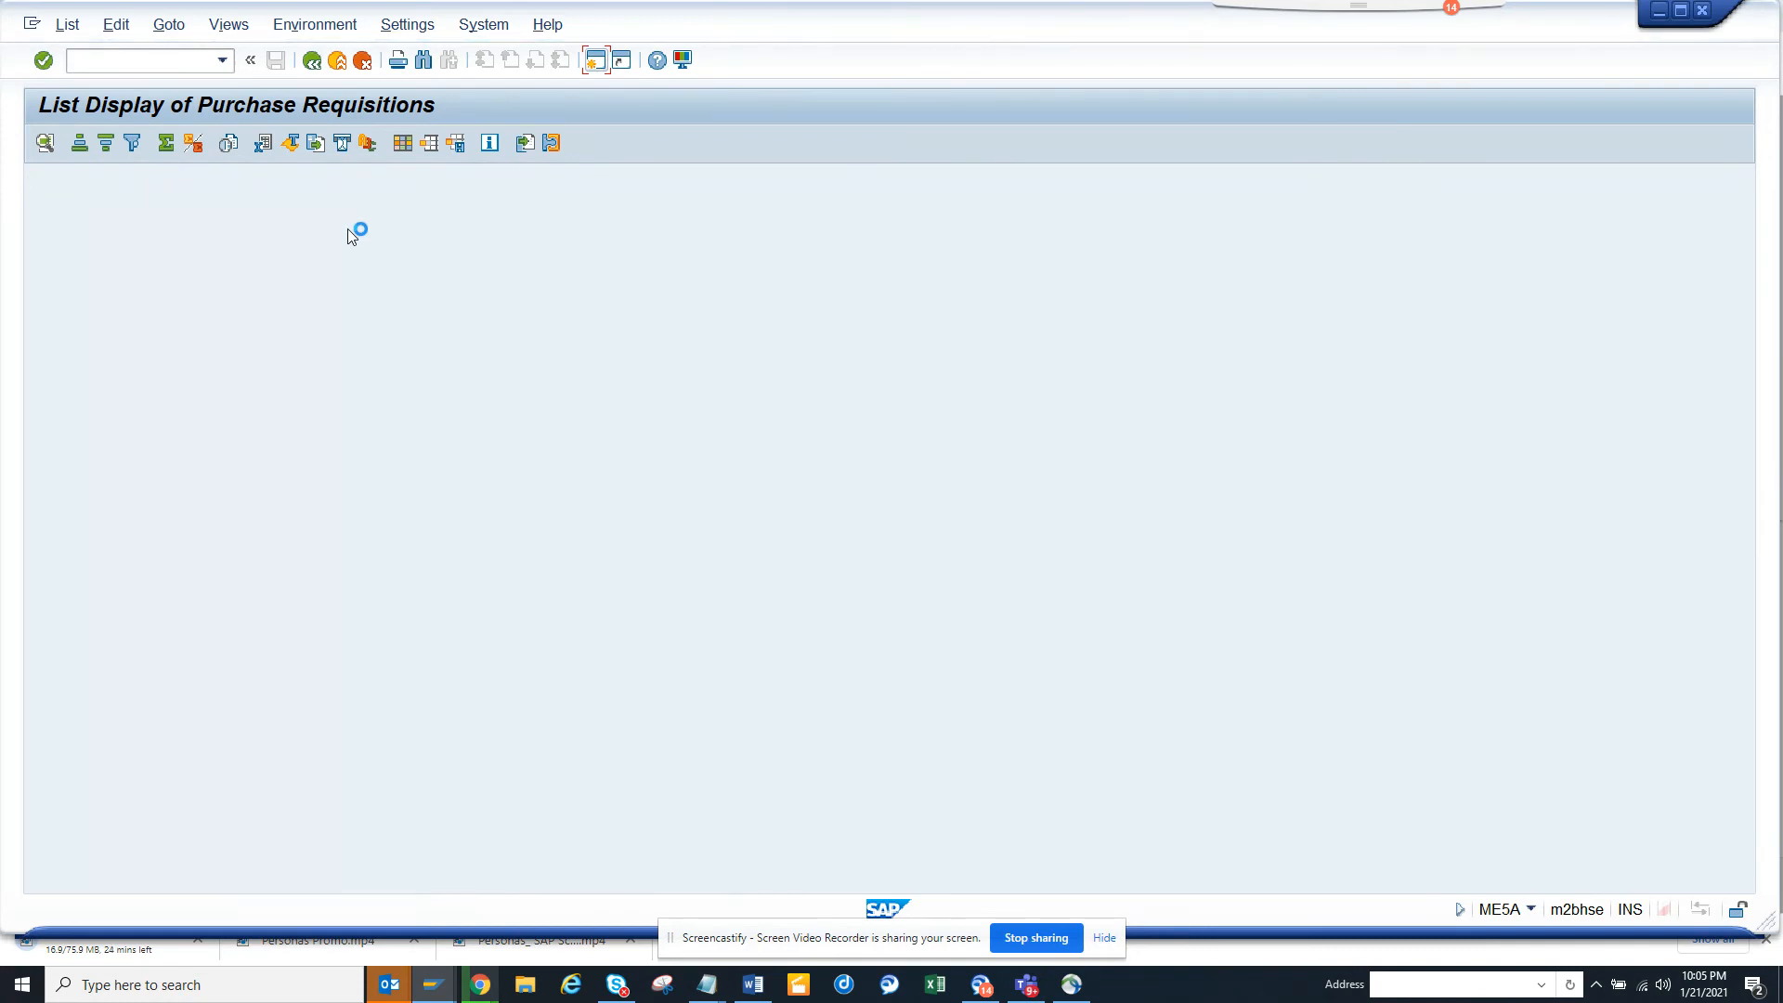